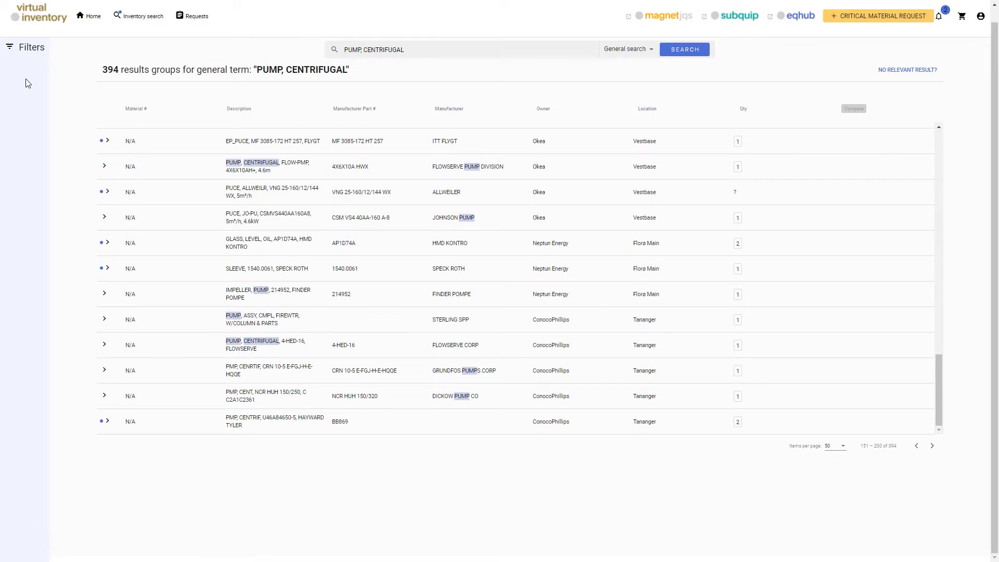
Expand the FLOWSERVE CORP 4-HED-16 pump row and start a Critical Material Request for it.
click(103, 348)
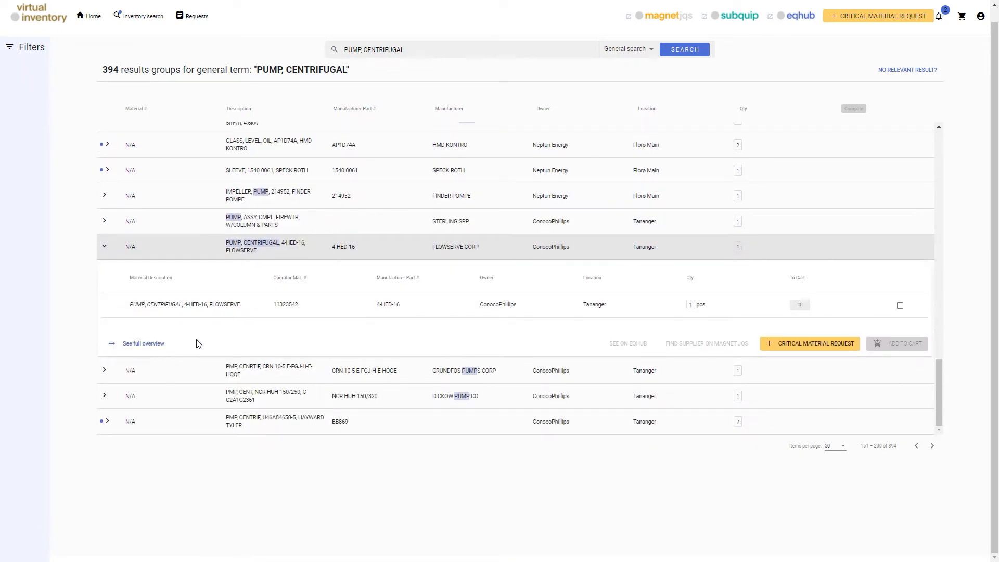
click(833, 346)
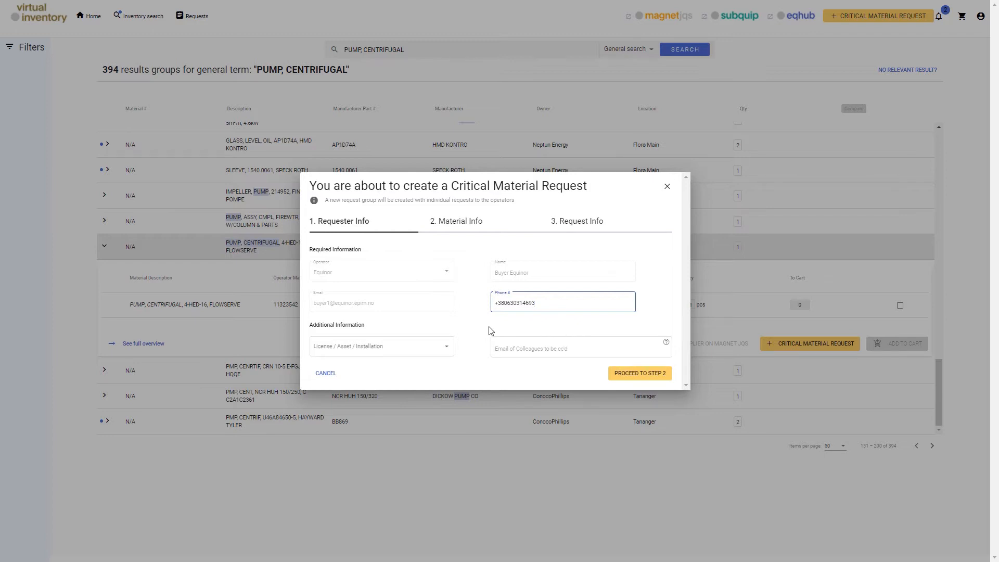
Set the installation to ALVE and enter 'test' in the cc field, then proceed to Step 2.
click(446, 349)
click(381, 384)
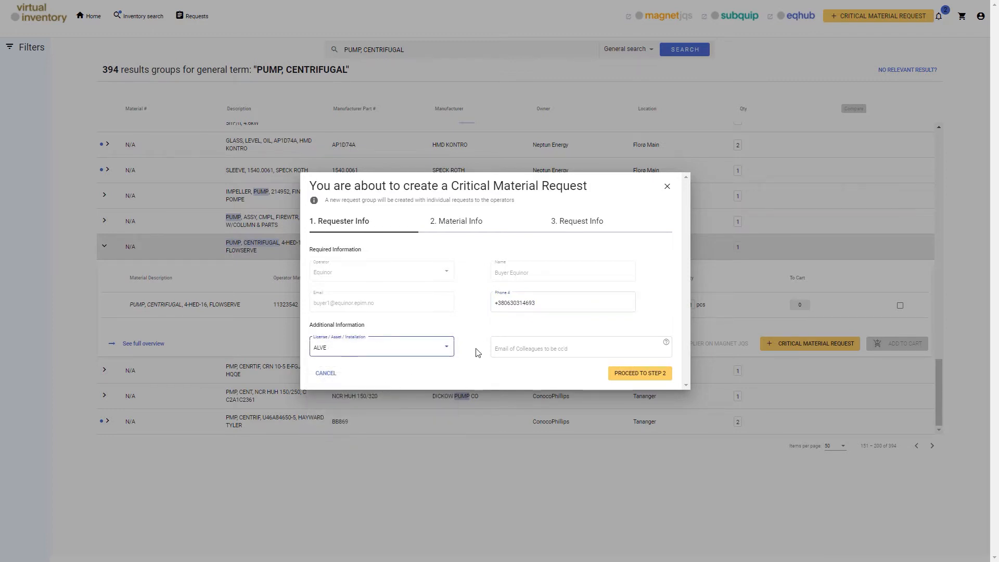
click(500, 348)
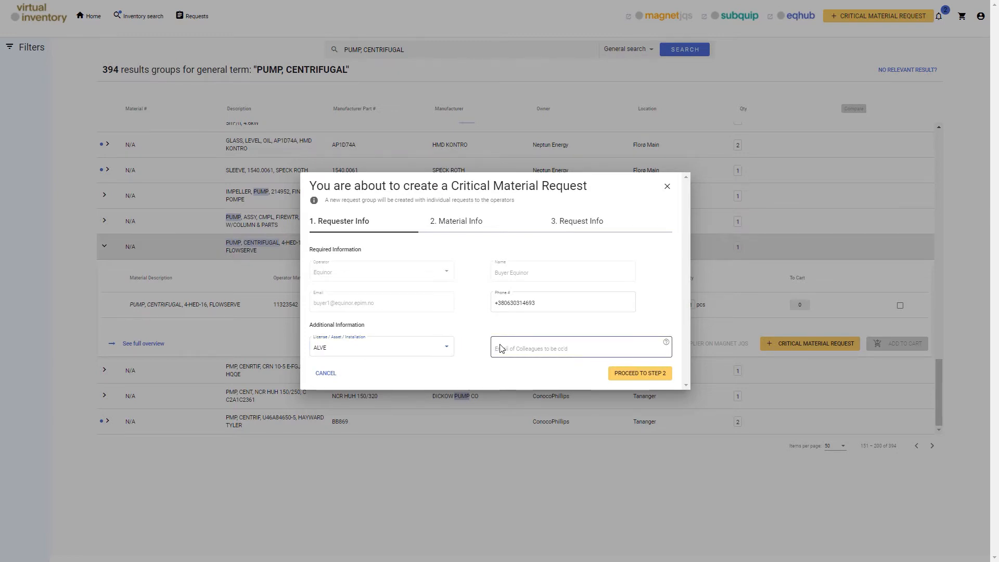
text(test)
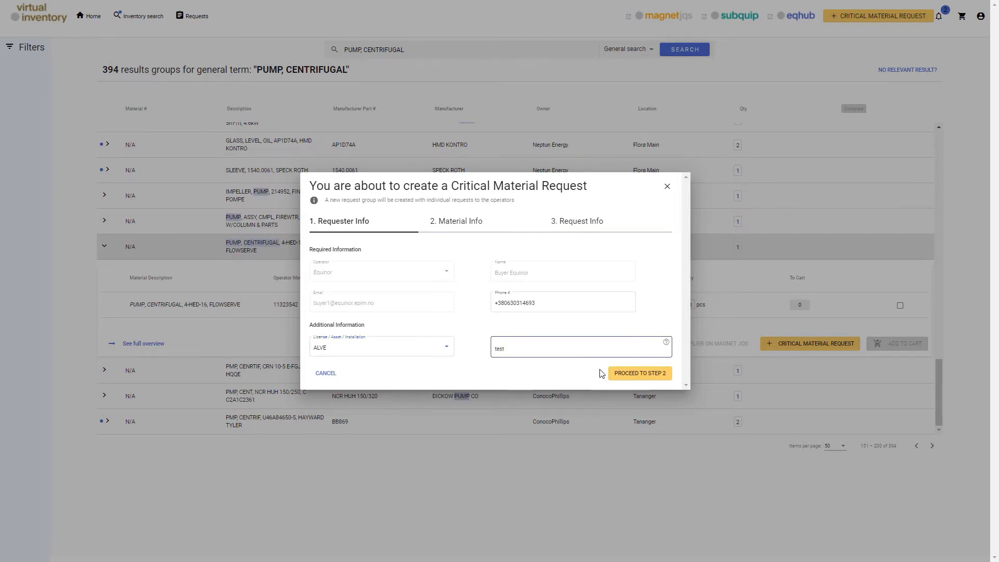
click(645, 375)
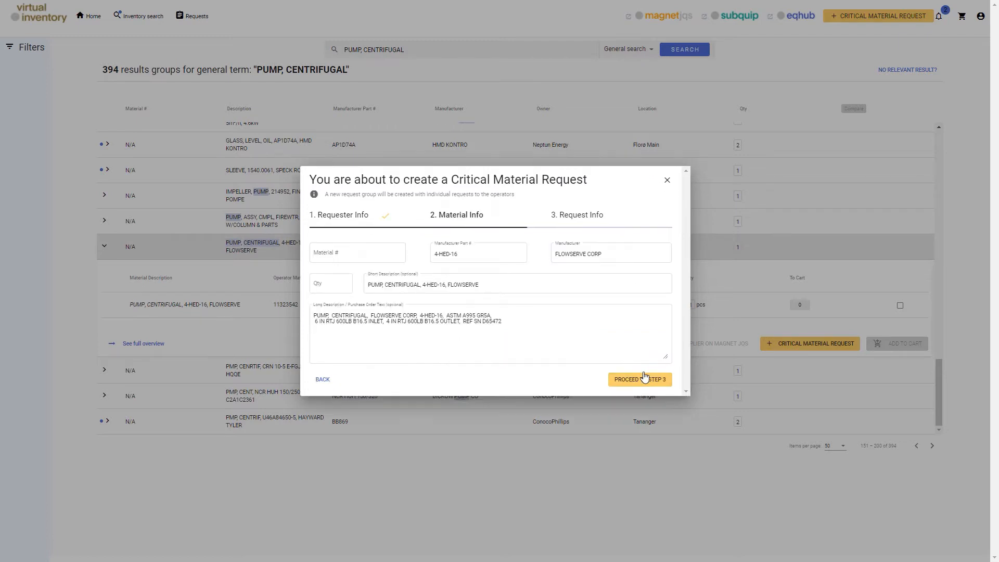
Enter material number 11111 and quantity 1, then proceed to Step 3.
click(372, 253)
text(11111)
click(376, 238)
click(330, 284)
click(341, 332)
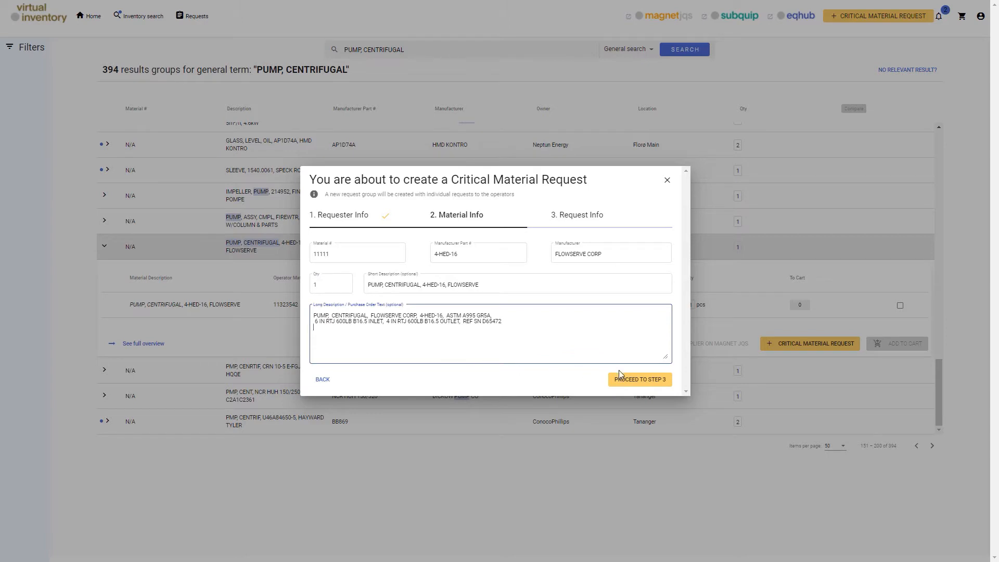
click(649, 384)
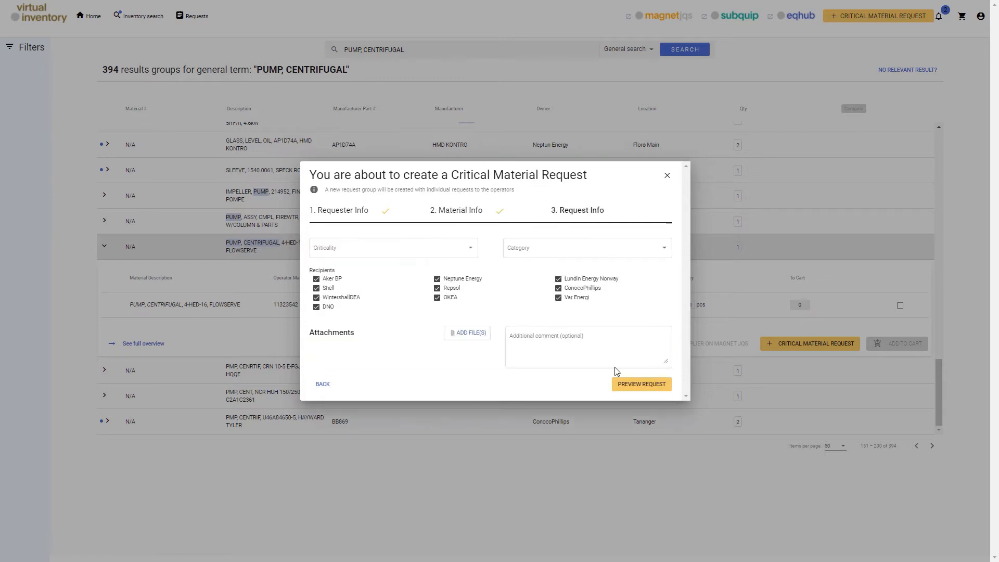
Set criticality to Production loss within 1-2 weeks and category Operations; exclude WintershallDEA, DNO and Repsol.
click(471, 253)
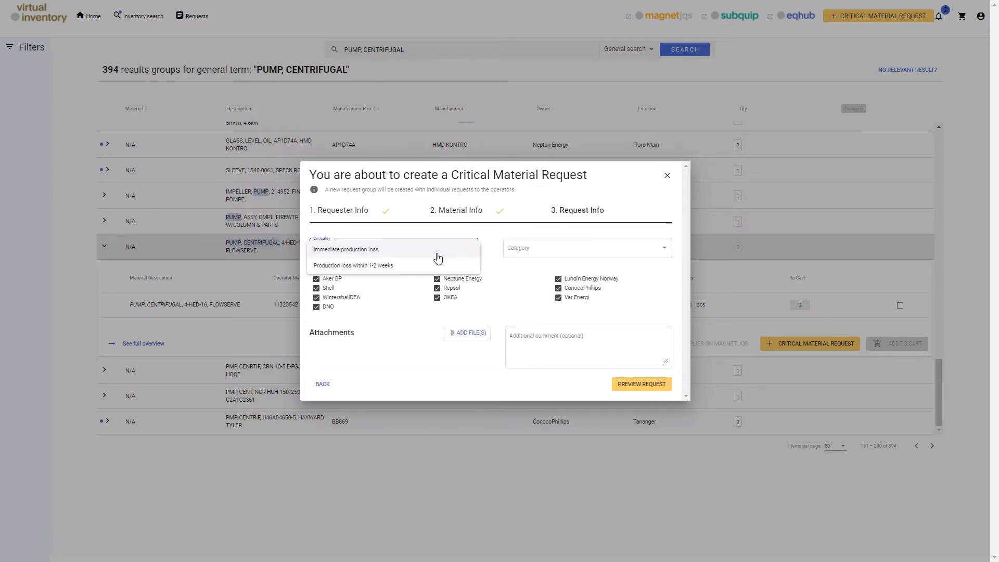
click(435, 270)
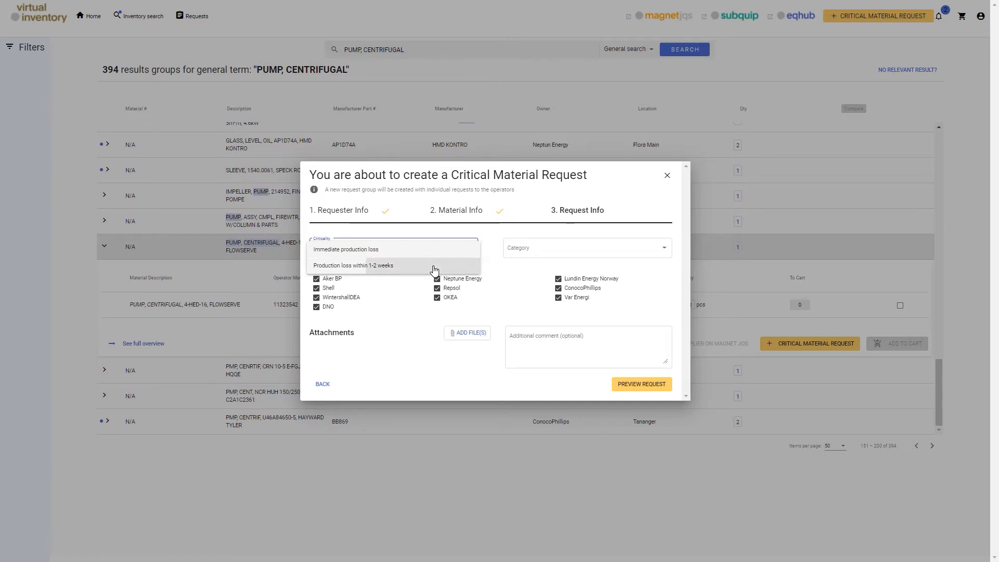
click(530, 253)
click(521, 265)
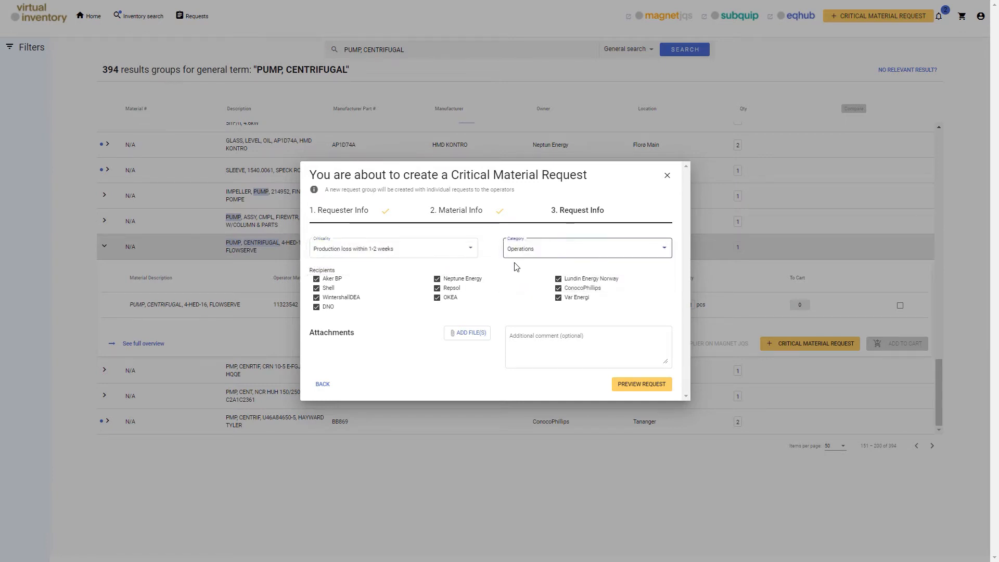
click(316, 297)
click(317, 307)
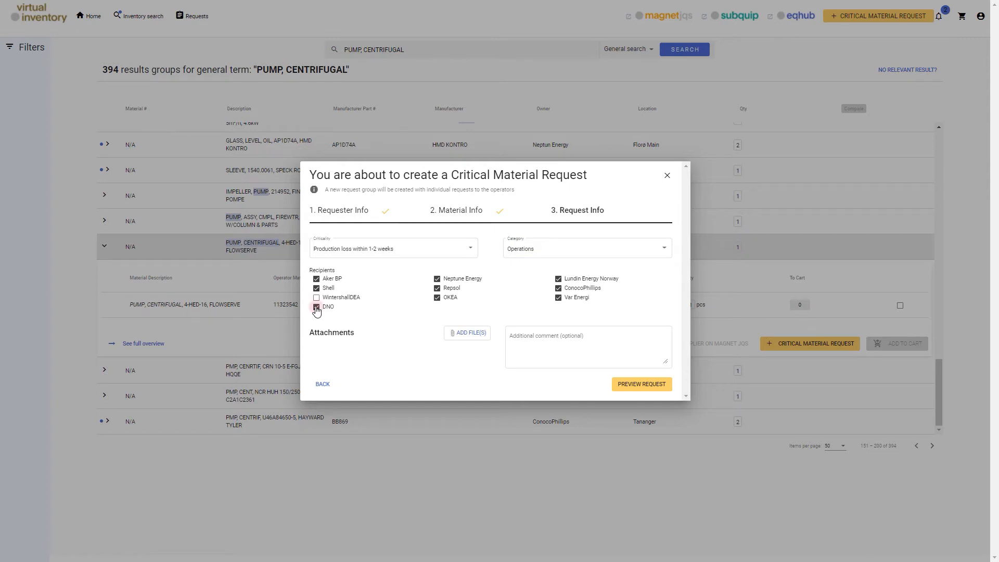
click(438, 289)
Add the comment 'test' and preview the request.
click(523, 340)
text(tes)
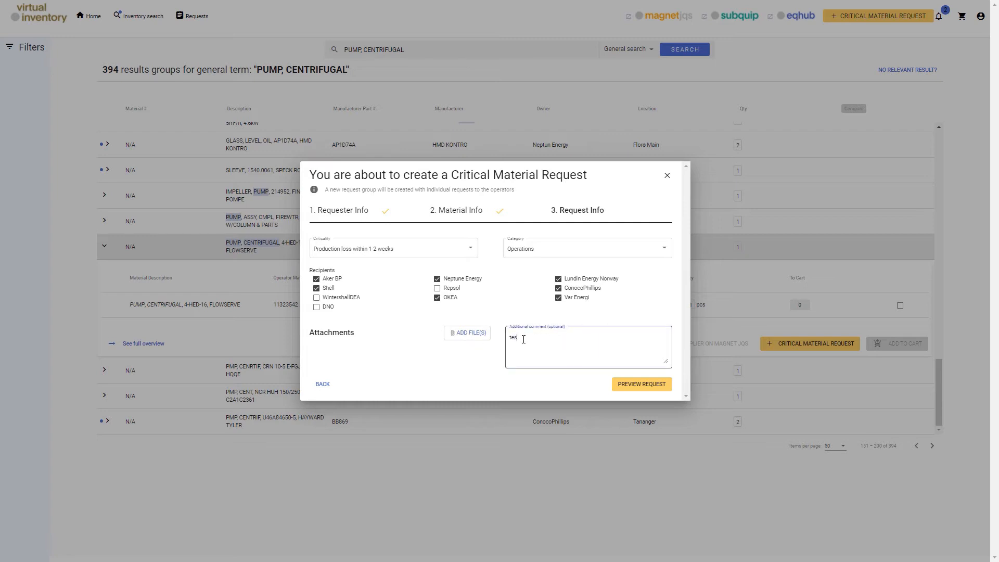
text(t)
click(546, 378)
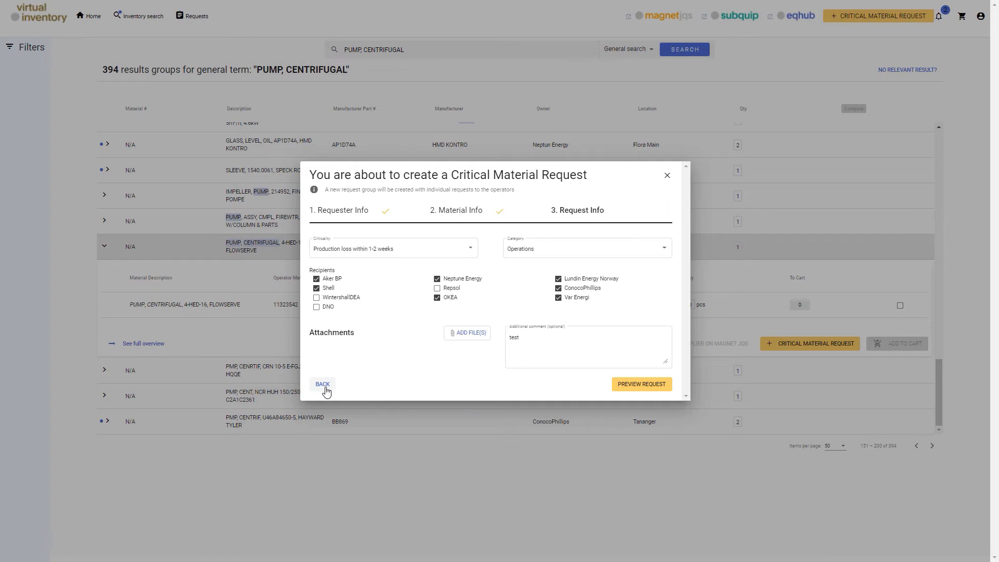
click(641, 385)
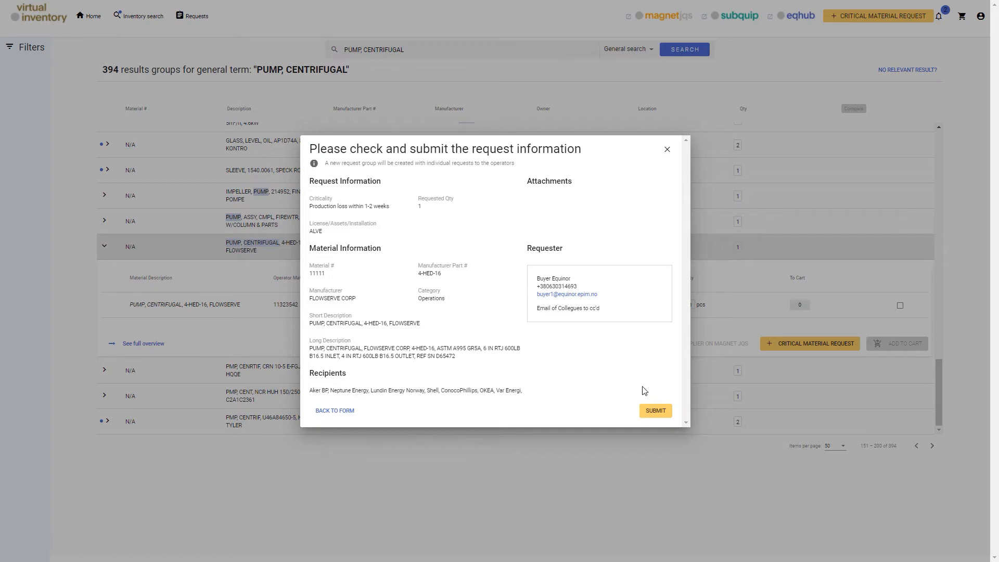
Submit the request and dismiss both confirmation notices for request group 1117.
click(655, 411)
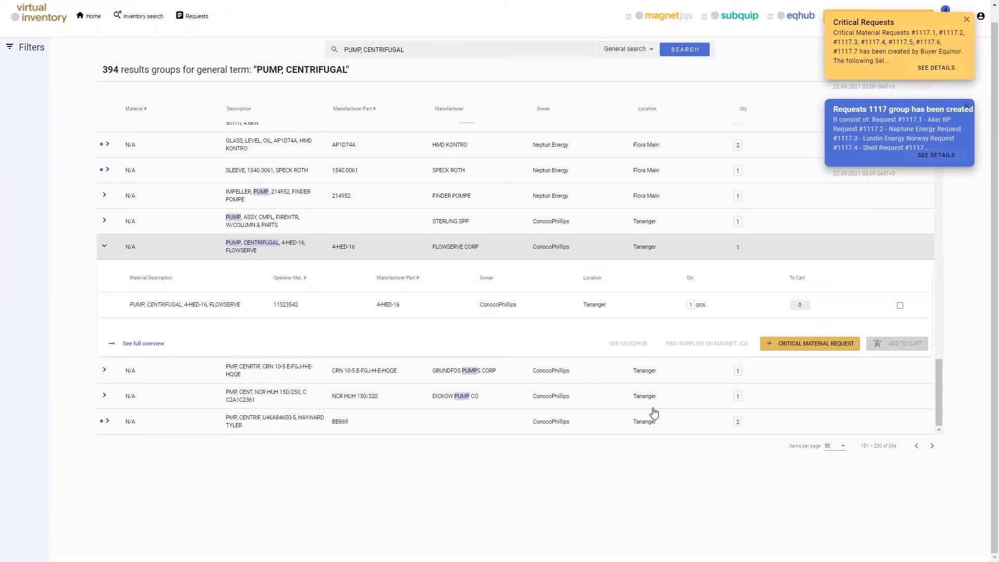
click(968, 21)
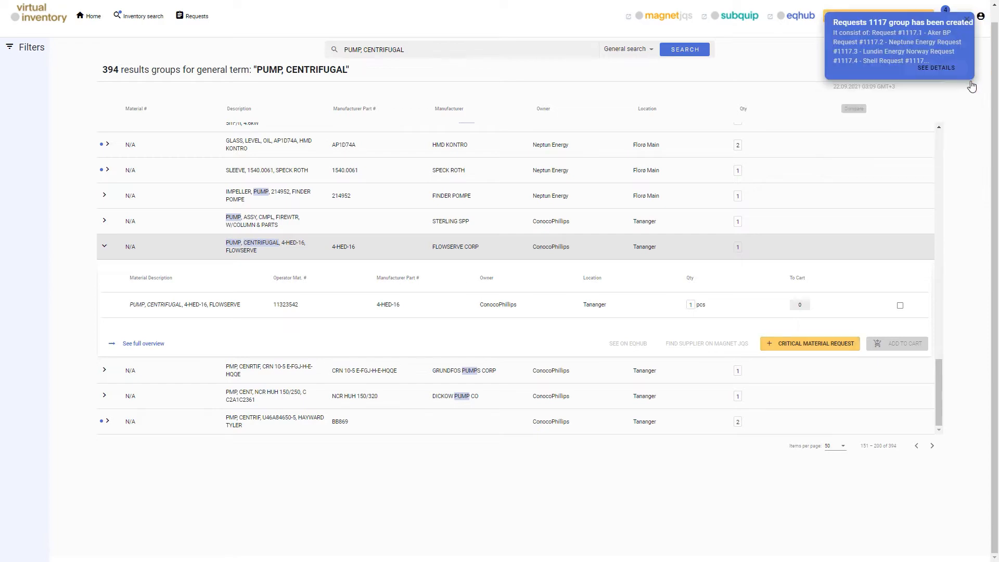
click(967, 21)
click(918, 16)
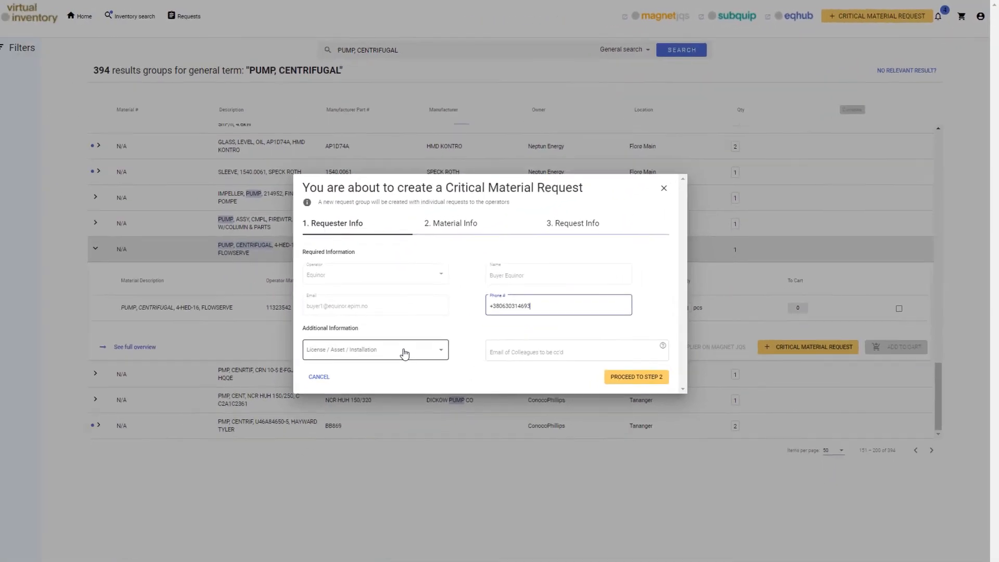
click(198, 468)
click(159, 516)
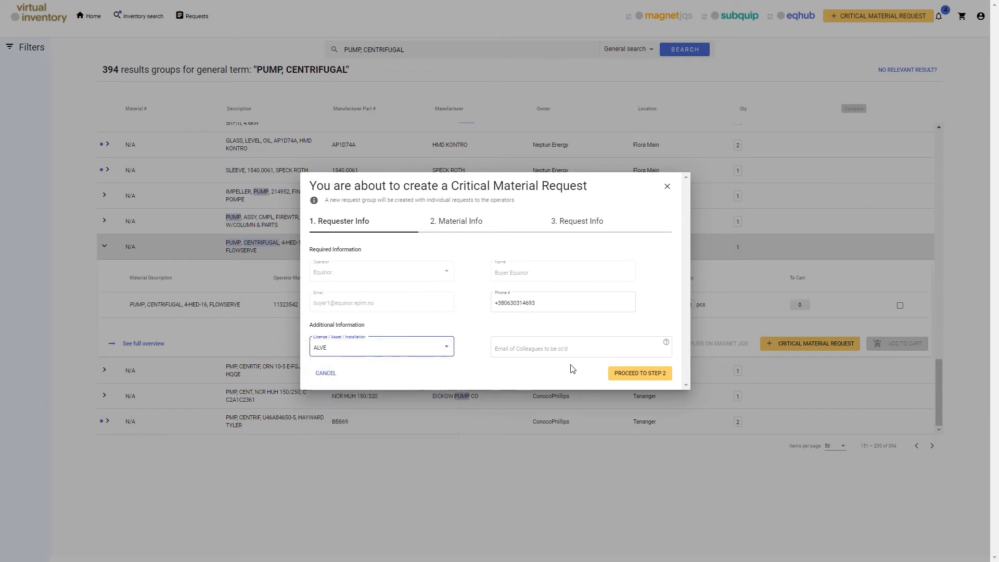
click(631, 378)
click(338, 257)
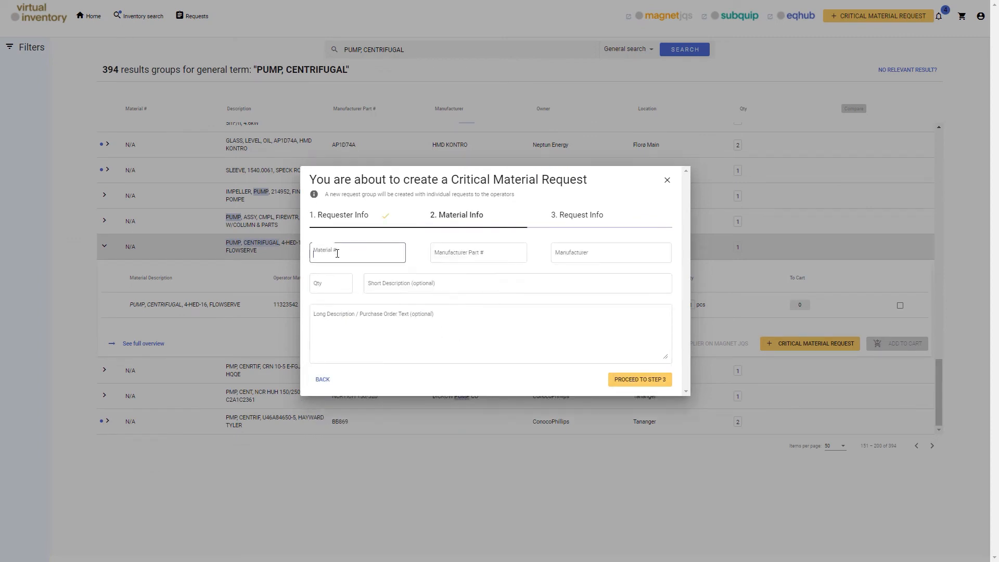
click(453, 256)
click(602, 253)
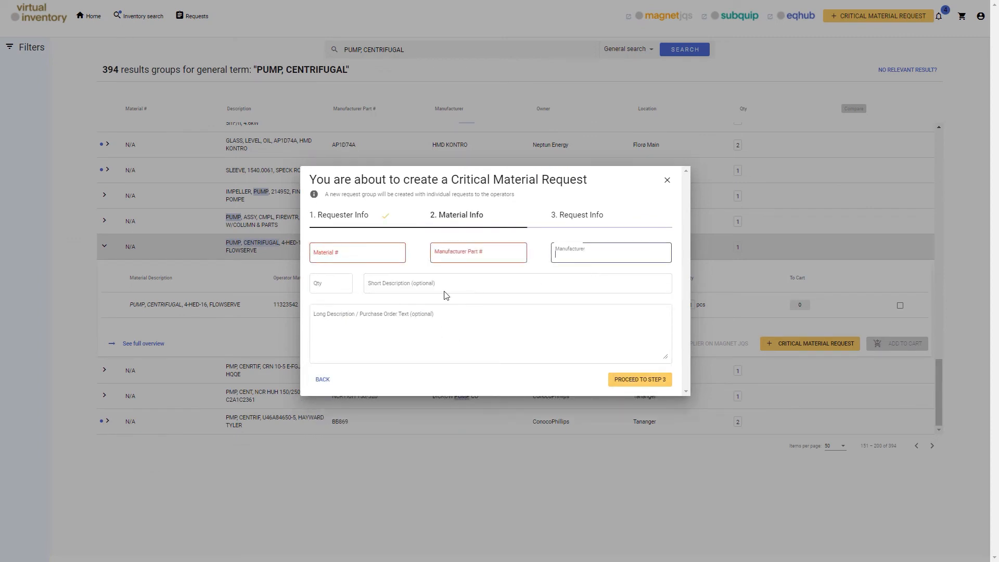
click(332, 289)
click(384, 285)
click(393, 328)
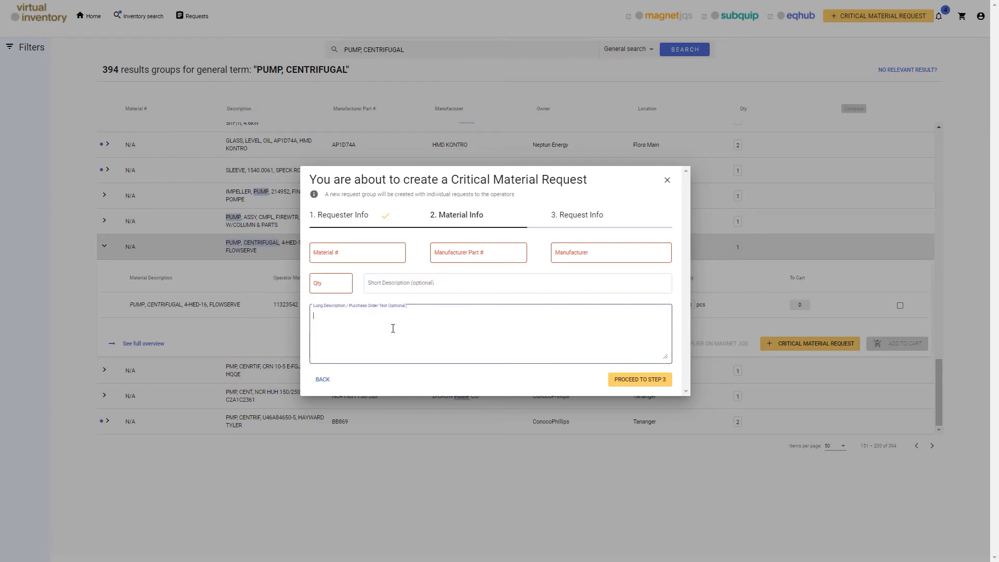
click(668, 183)
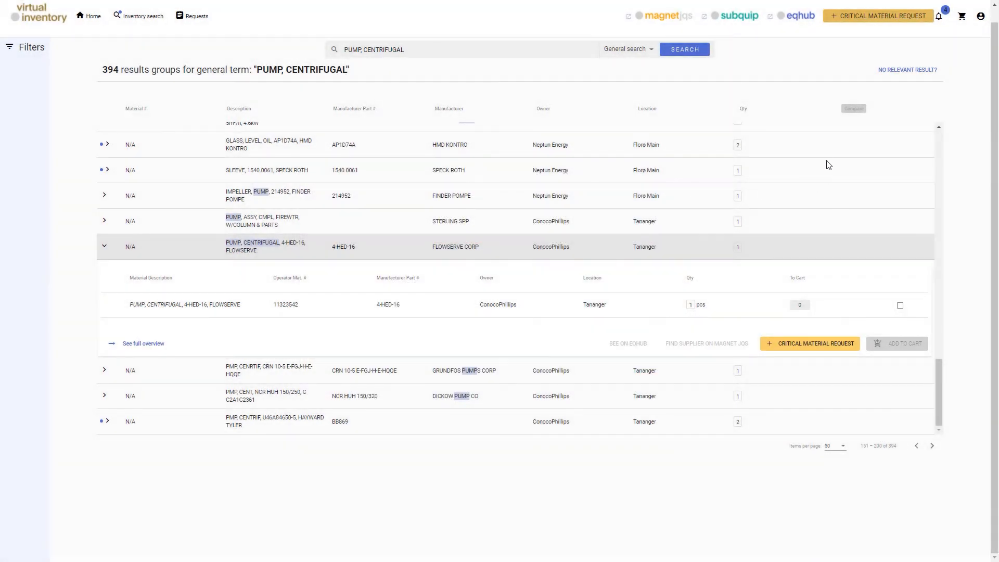
Look over request group 1117 from the notifications, then switch to the Buy Requests list.
click(942, 18)
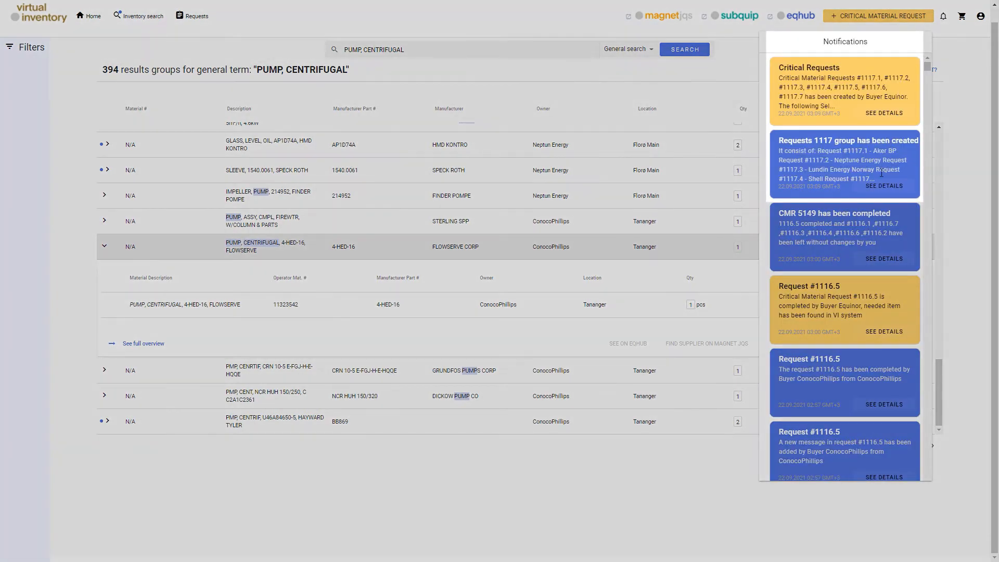
click(876, 190)
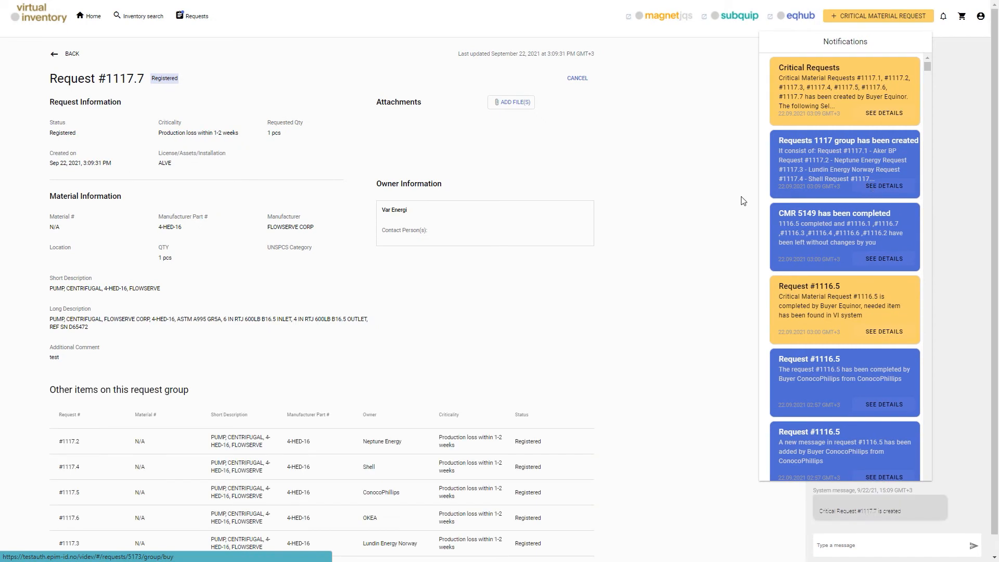
scroll(644, 419, down, 1)
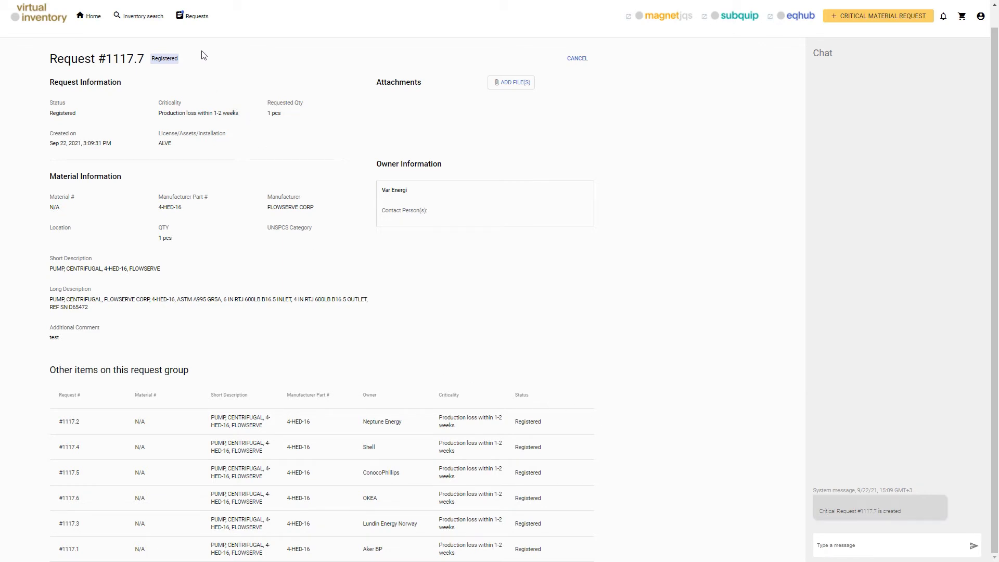
click(183, 21)
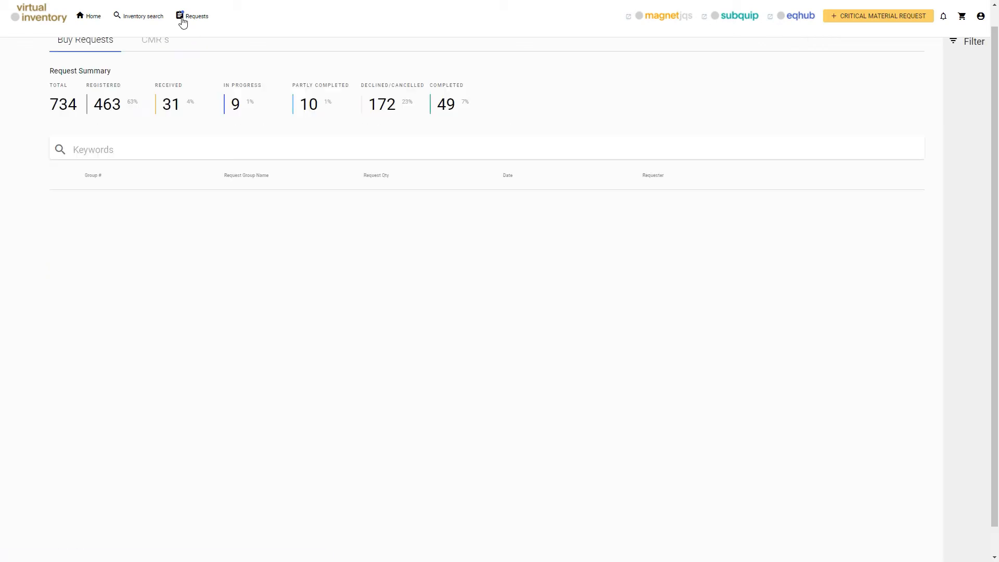
scroll(149, 57, up, 1)
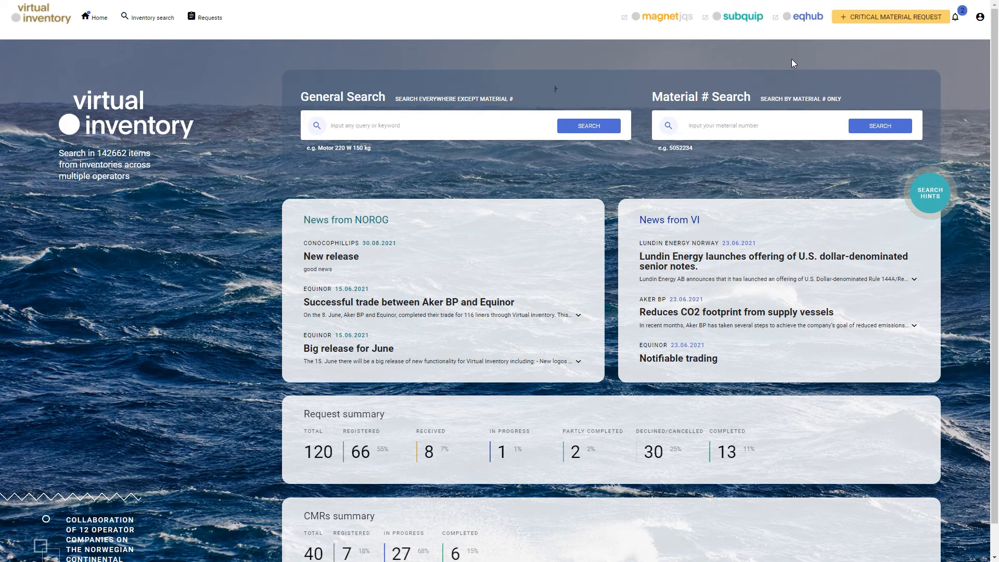
Open request #1117.5 from its notification and close the notifications panel.
click(956, 22)
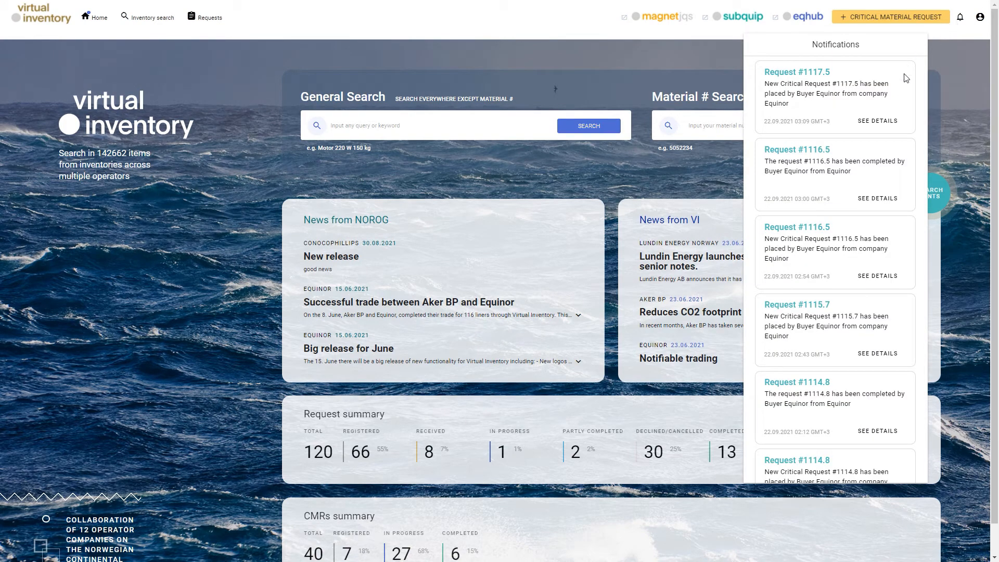
click(881, 121)
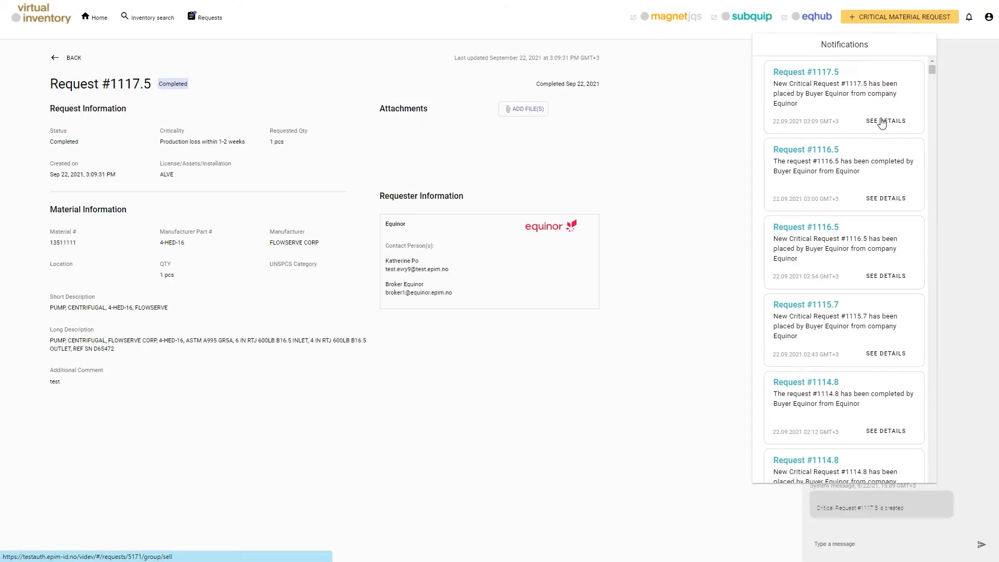
click(715, 121)
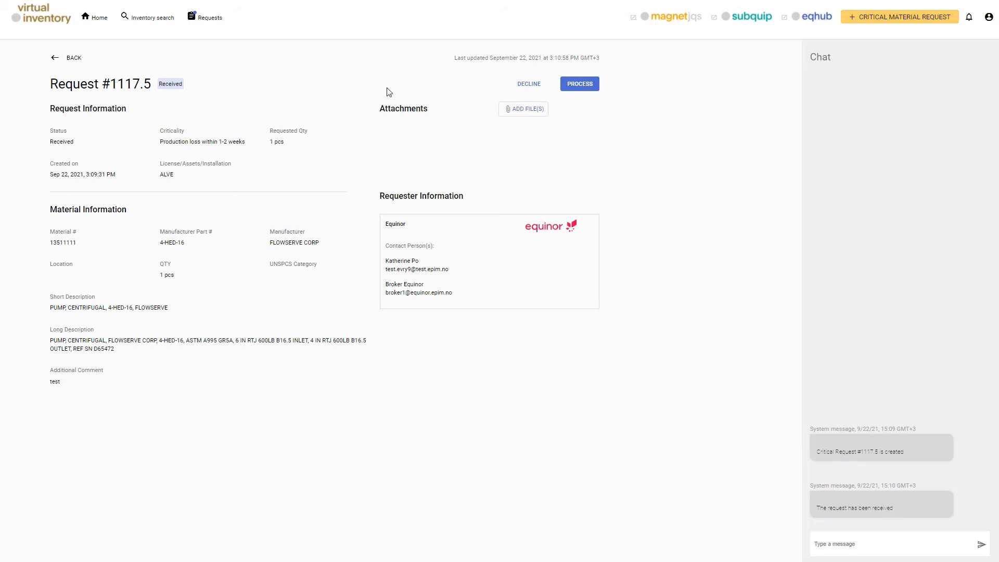
Process request #1117.5 with the feedback 'Can sell and release'.
click(582, 89)
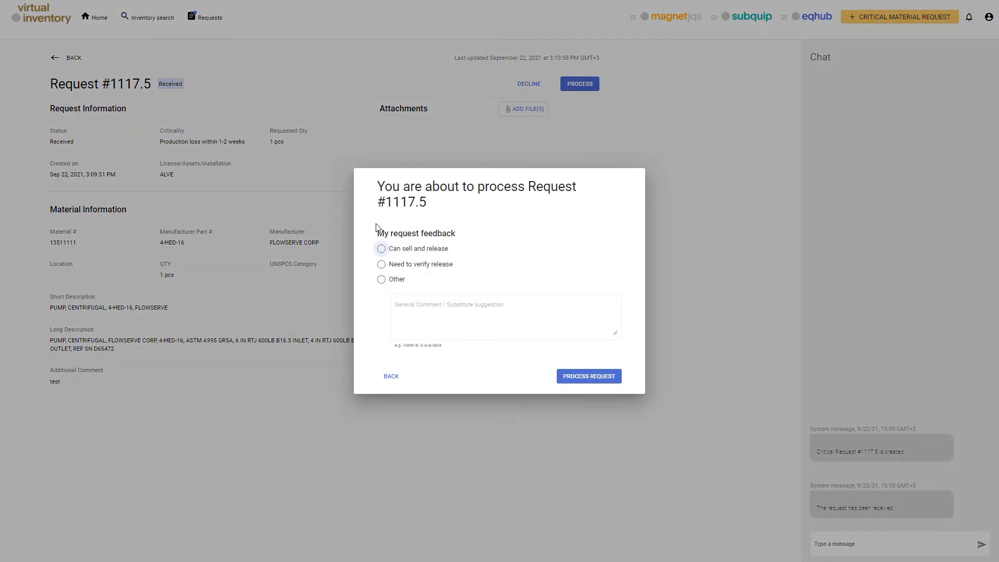
click(381, 250)
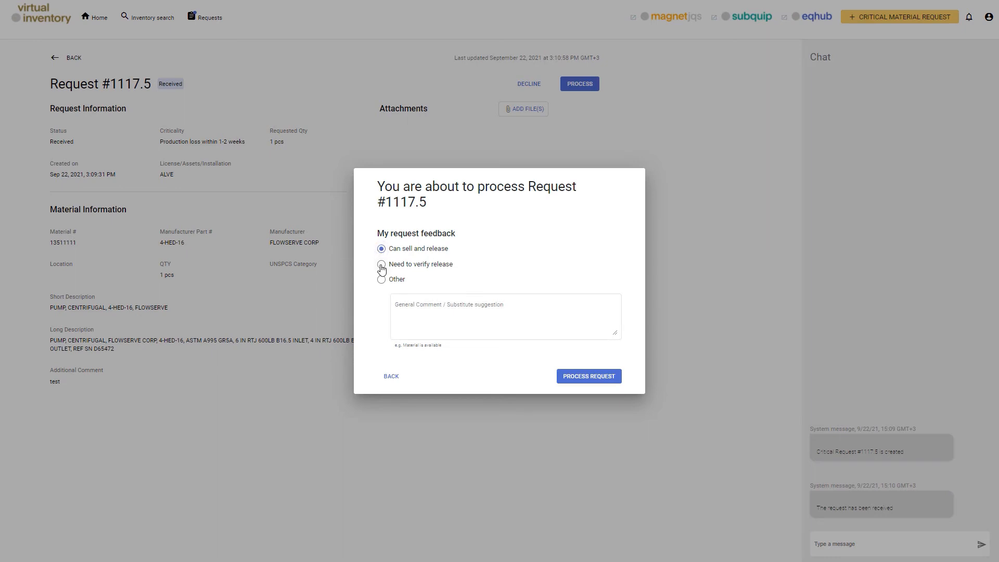
click(382, 265)
click(382, 281)
click(412, 303)
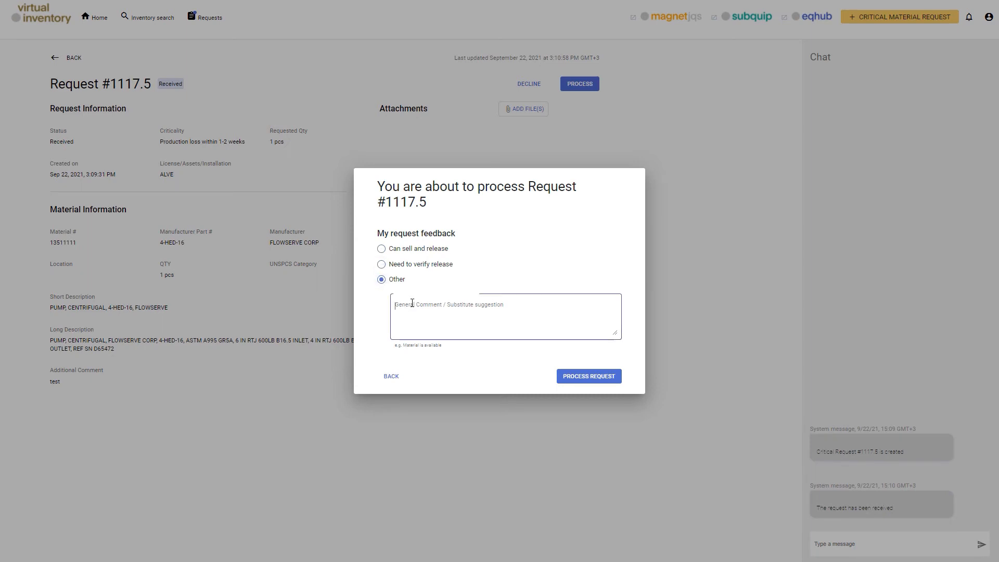
click(382, 250)
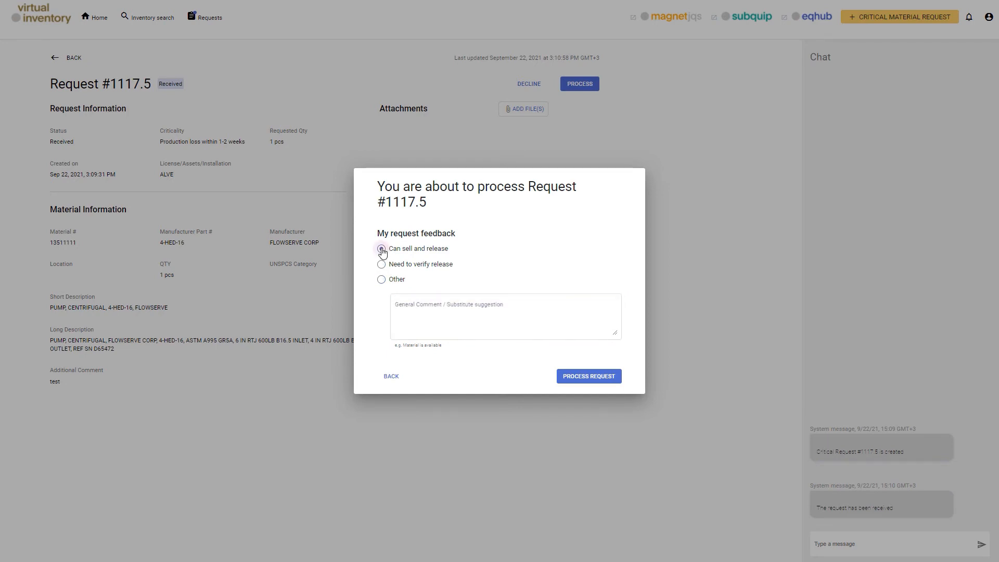
click(597, 377)
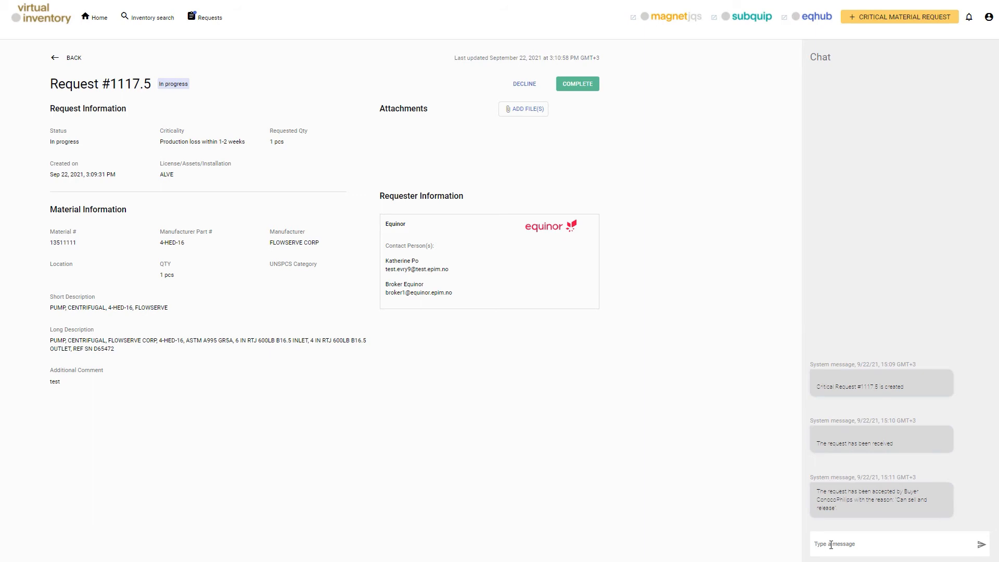
Send the chat message 'hi, pls contact me asap' on request #1117.5.
click(831, 545)
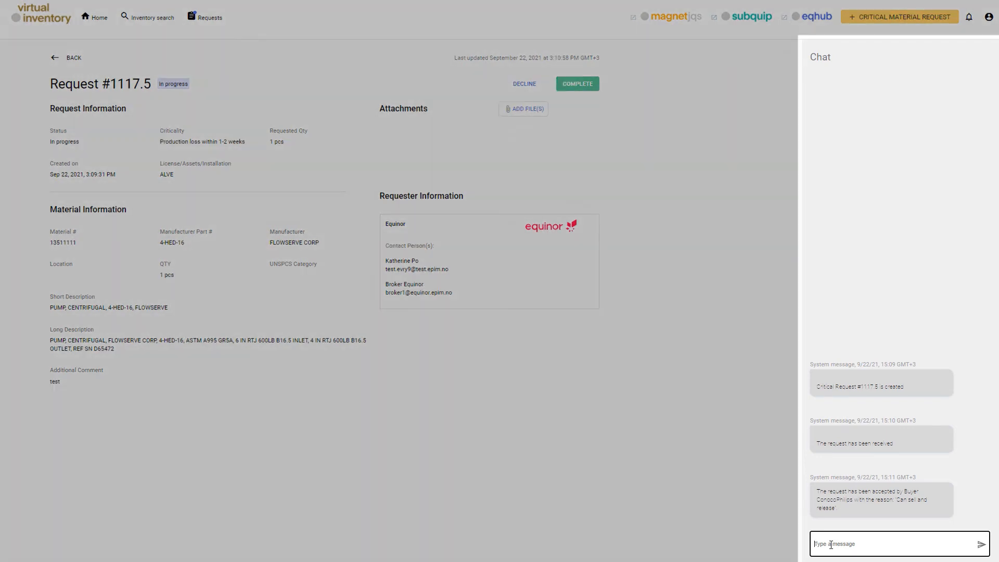
text(hi, pls contact me asap)
key(Return)
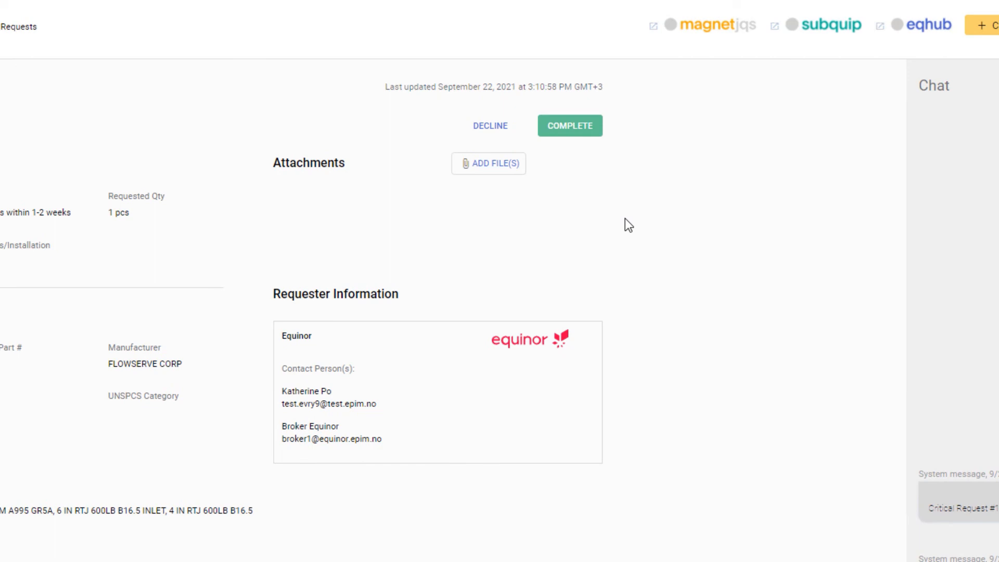
click(572, 126)
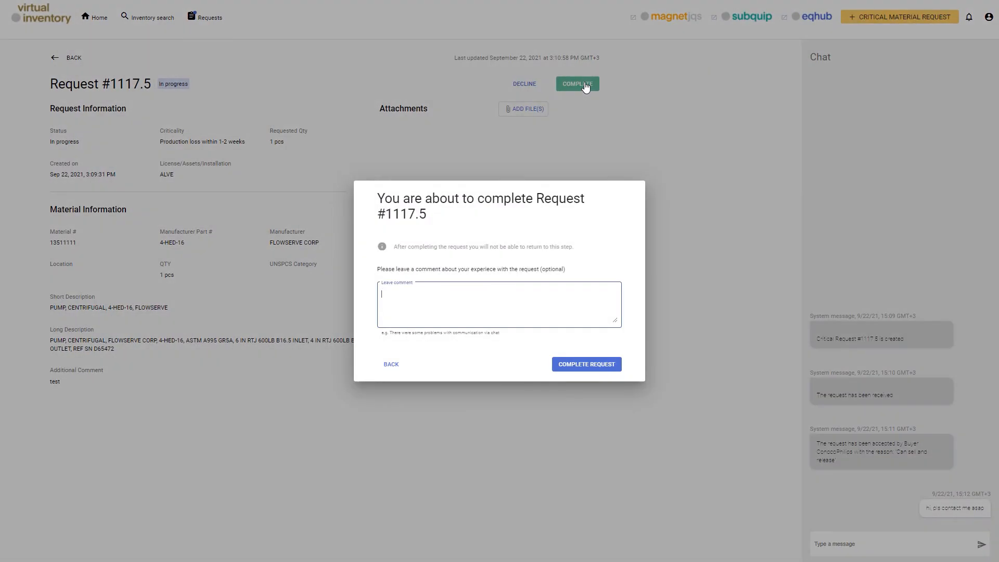
Complete request #1117.5 as seller with the comment 'test'.
text(test)
click(574, 368)
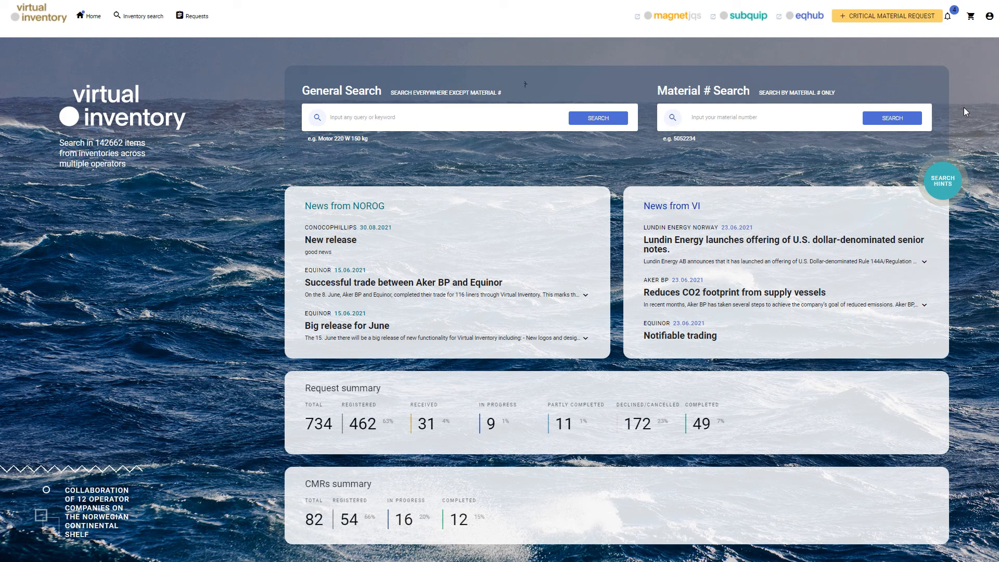
Open request #1117.5 from its notification and close the notifications panel.
click(948, 16)
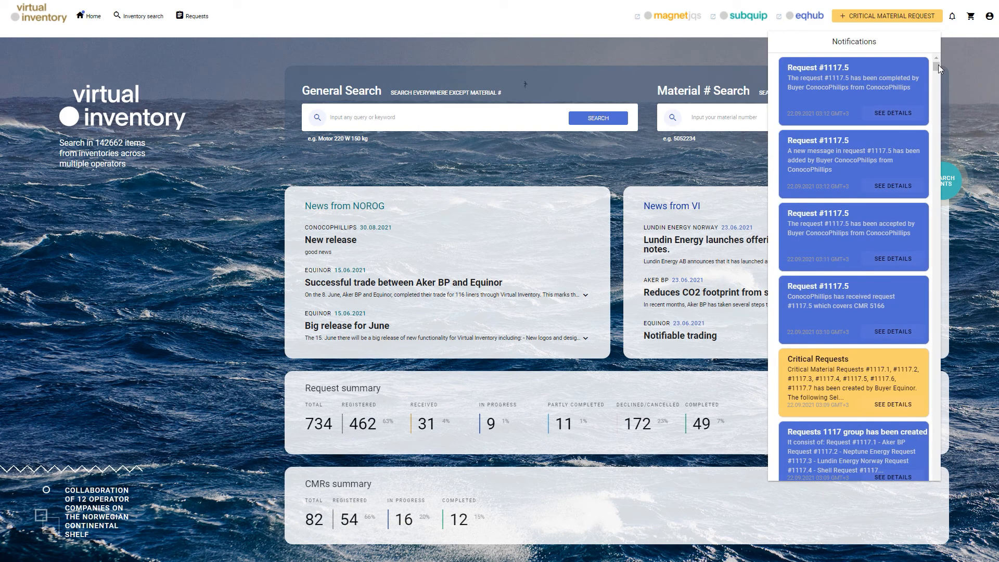
click(909, 117)
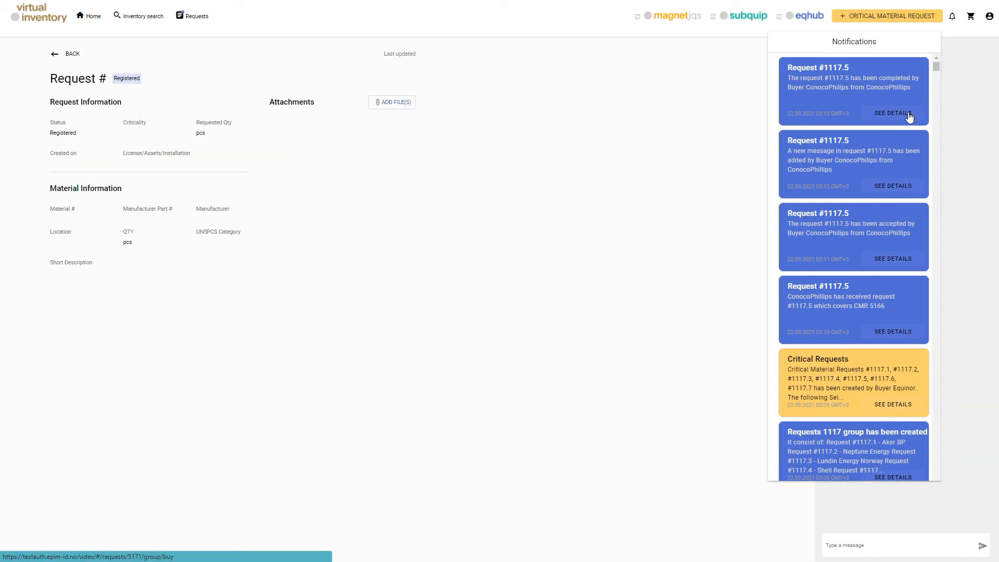
click(947, 112)
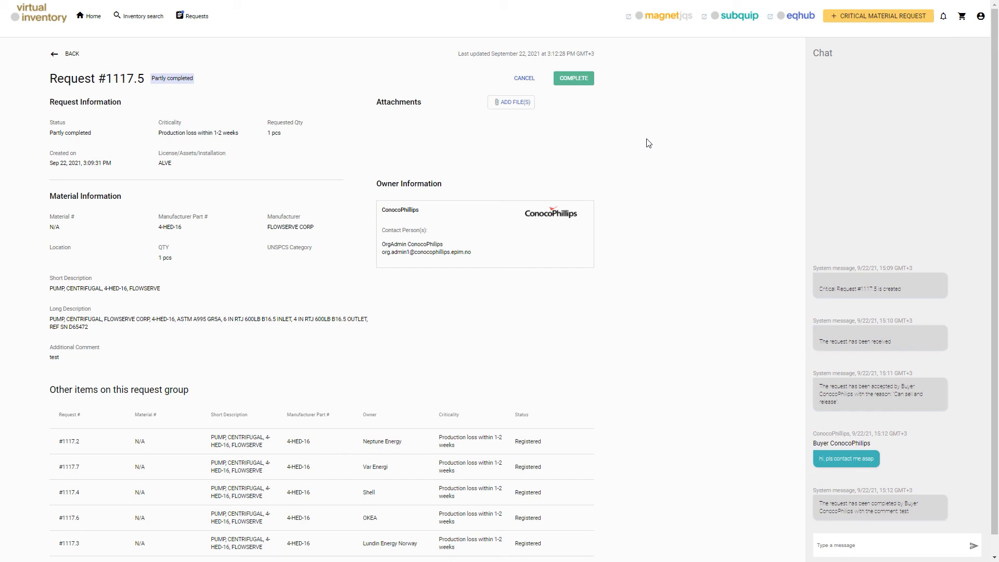
Complete #1117.5 as buyer: reference 111111, savings Yes at 500000 NOK, comment 'test'.
click(572, 85)
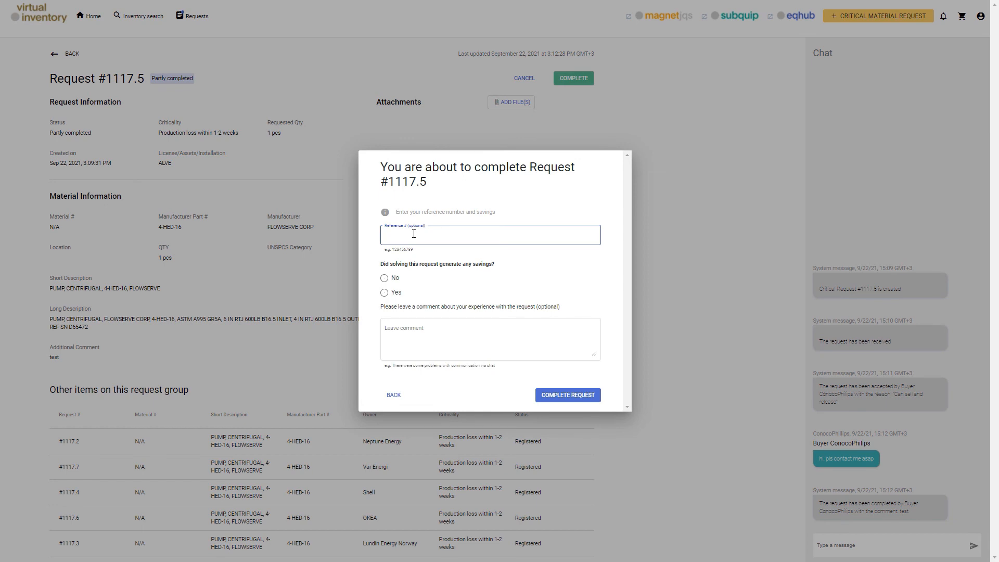
text(111111)
click(384, 293)
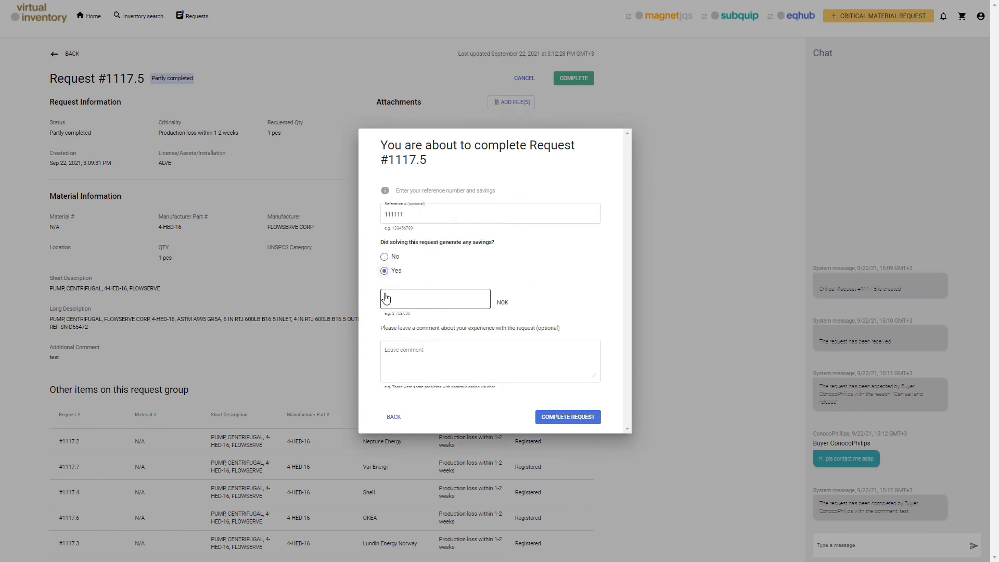
click(395, 301)
text(500000)
click(406, 350)
text(test)
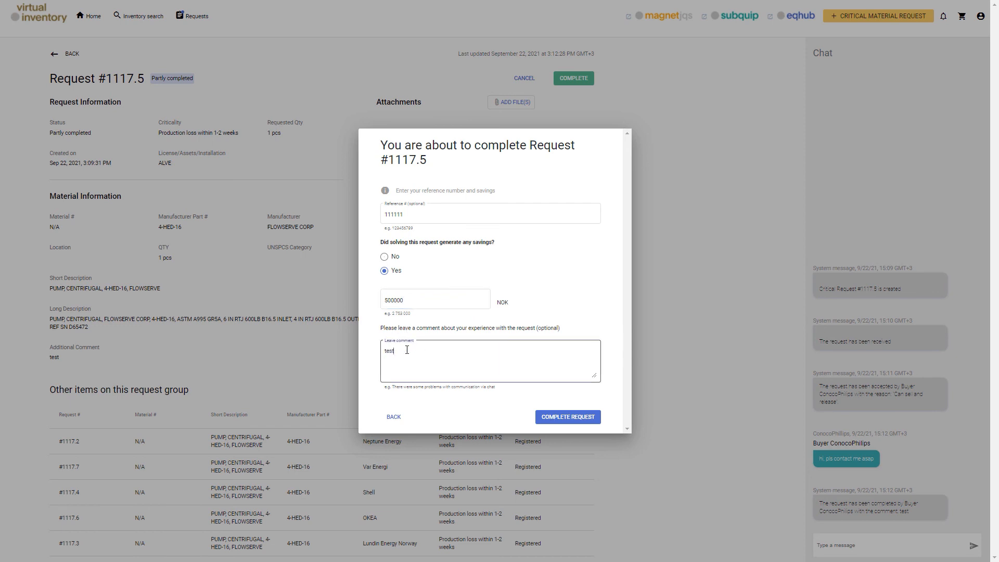
click(565, 418)
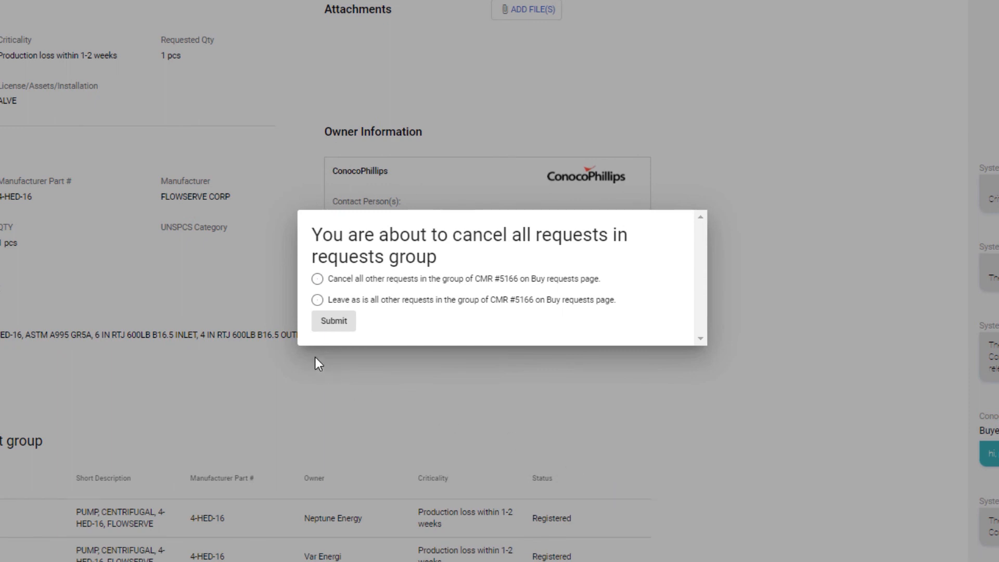
Submit cancellation of the other CMR #5166 group requests, leaving #1117.5 completed, then go home.
click(317, 279)
click(317, 300)
click(317, 278)
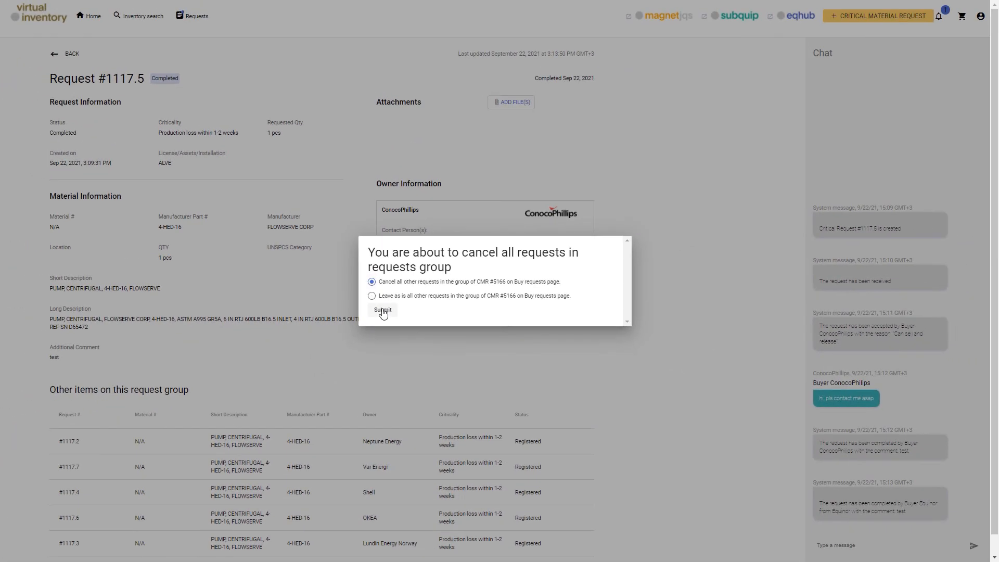
click(382, 310)
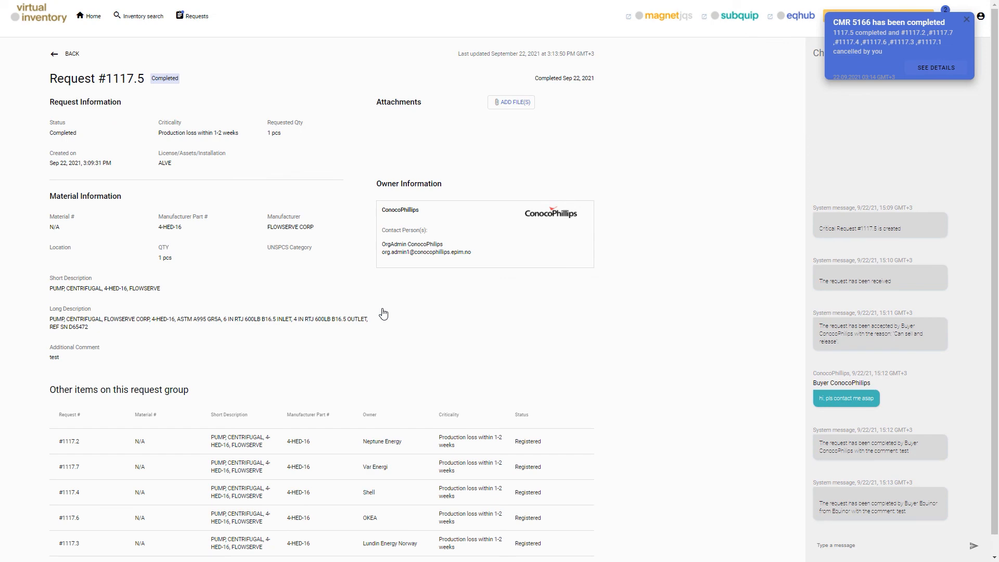
click(26, 20)
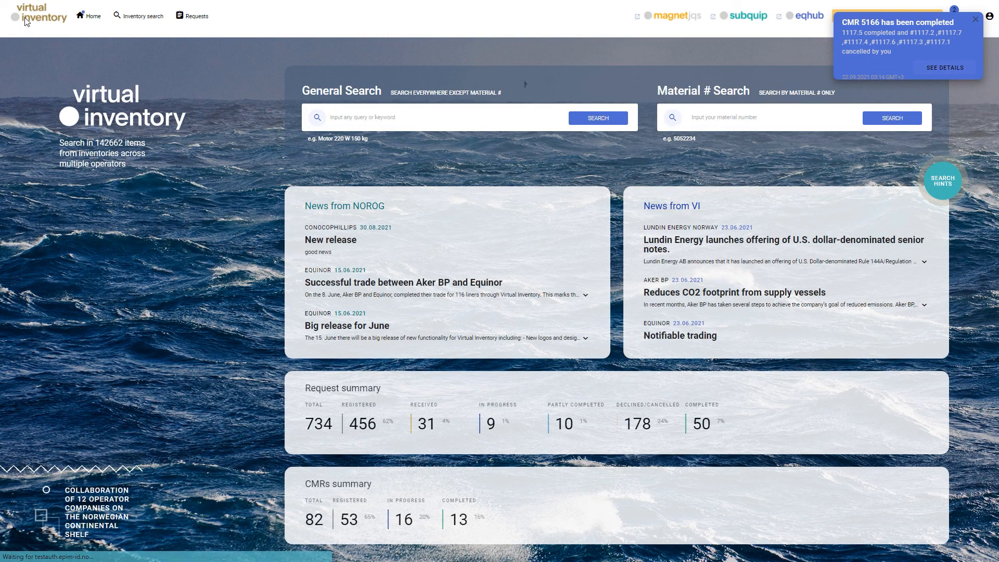